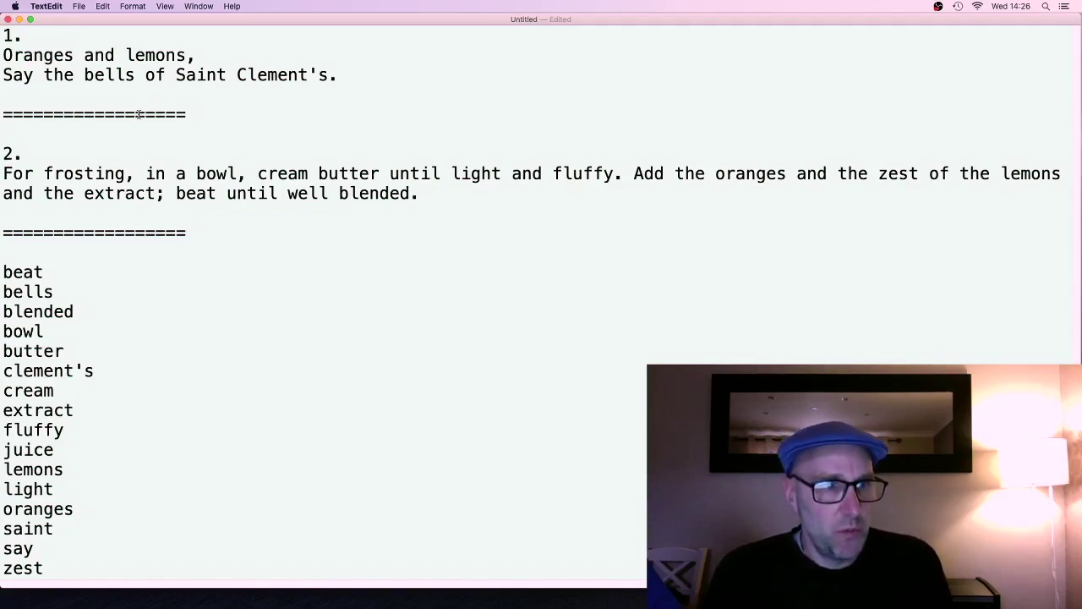
- Add the page numbers 2 and 1 after the word beat, then move down to the blended line
{"action": "left_click", "coordinate": [67, 269]}
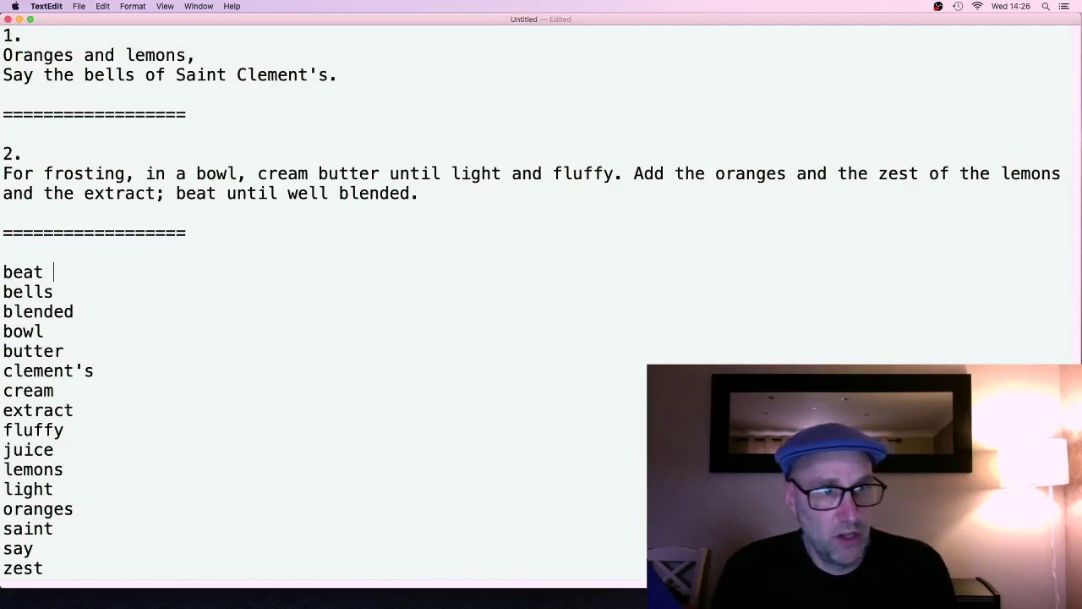
{"action": "type", "text": "2"}
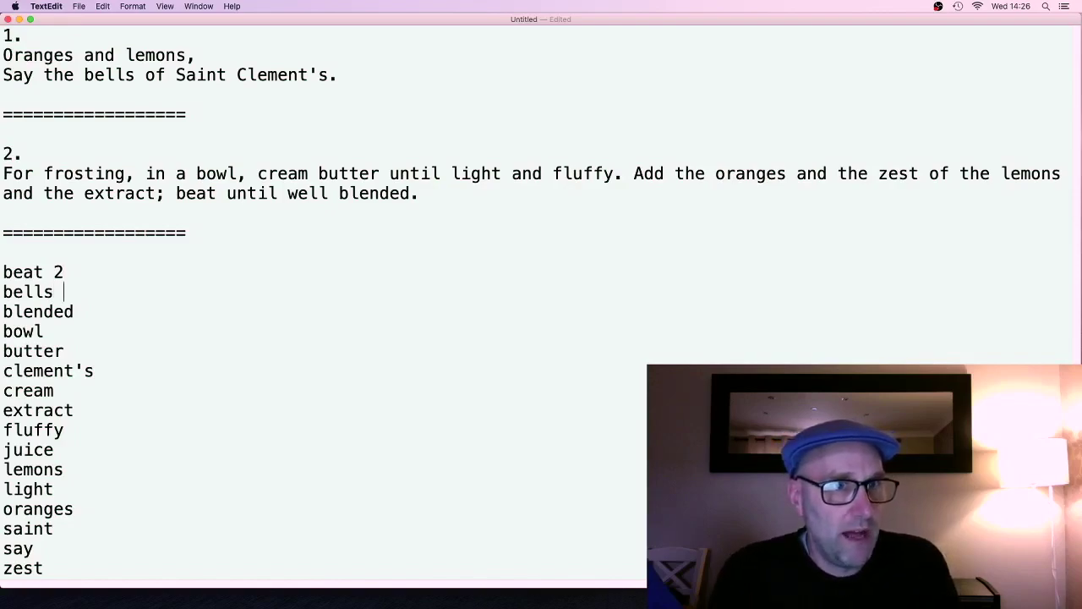
{"action": "type", "text": "1"}
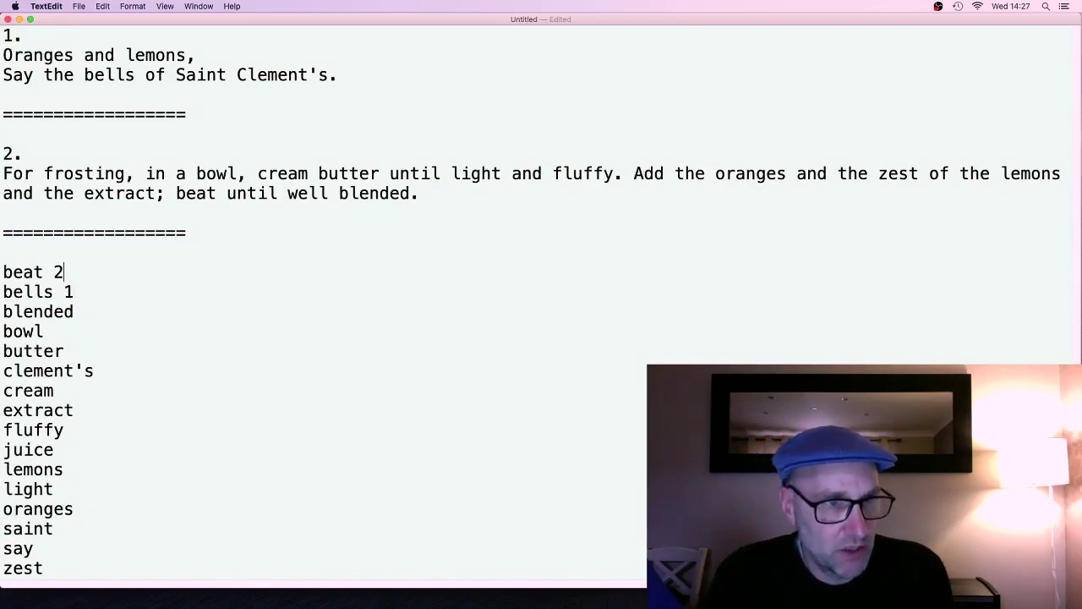
{"action": "key", "text": "Down"}
{"action": "key", "text": "Down"}
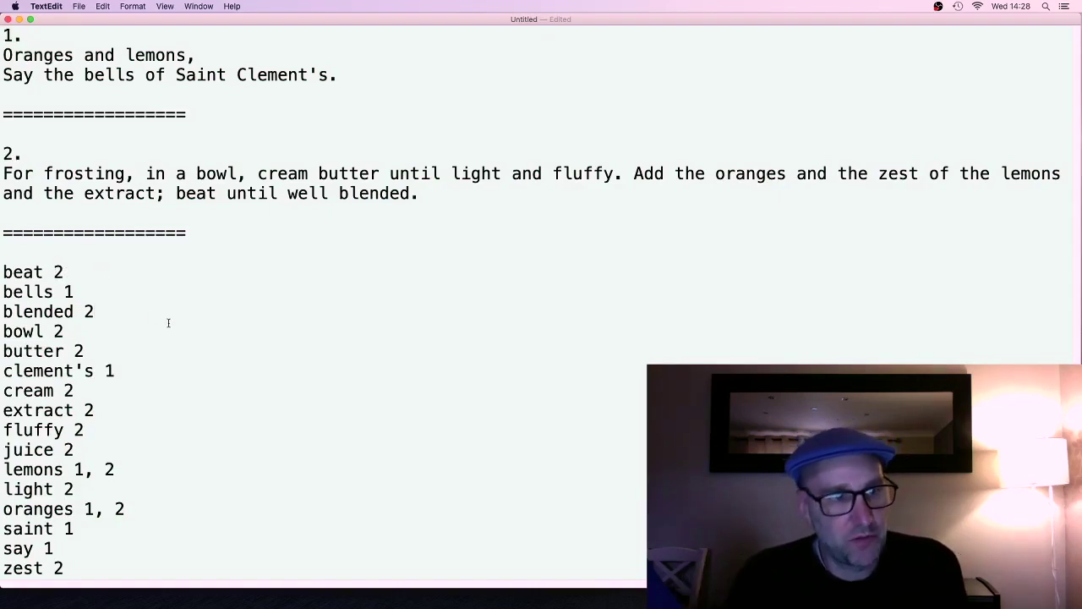
{"action": "double_click", "coordinate": [27, 312]}
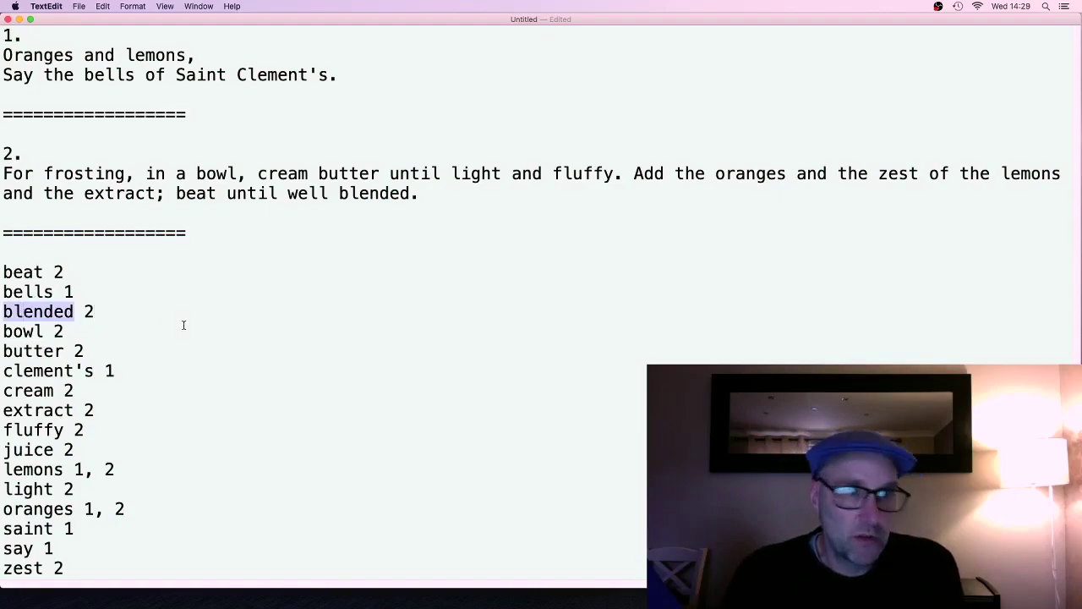
{"action": "double_click", "coordinate": [88, 311]}
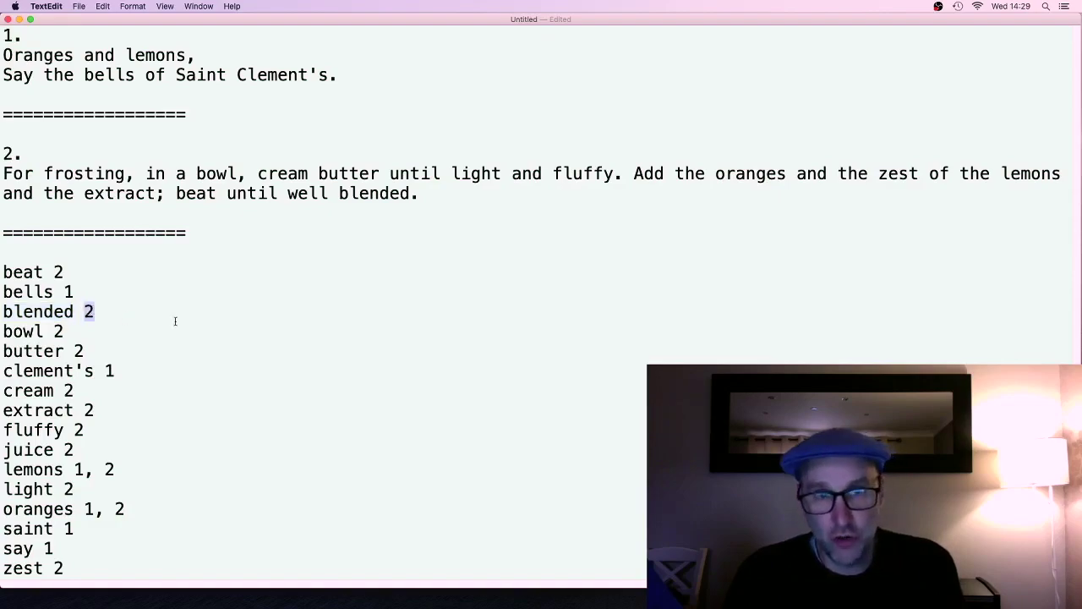
{"action": "left_click", "coordinate": [115, 312]}
{"action": "type", "text": ","}
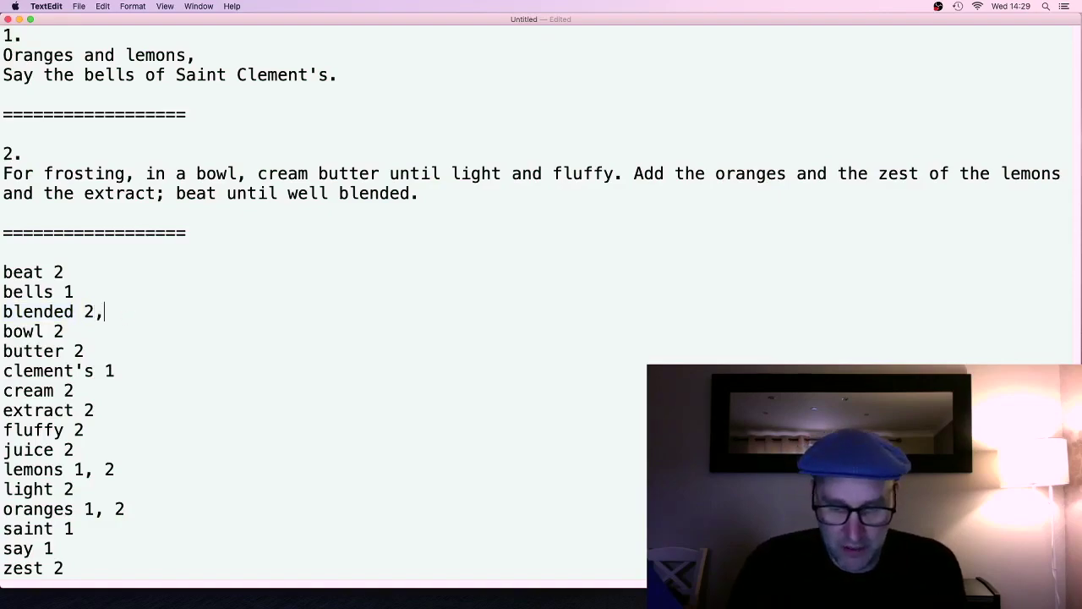
{"action": "type", "text": " 7, 6, 5, 7, 8"}
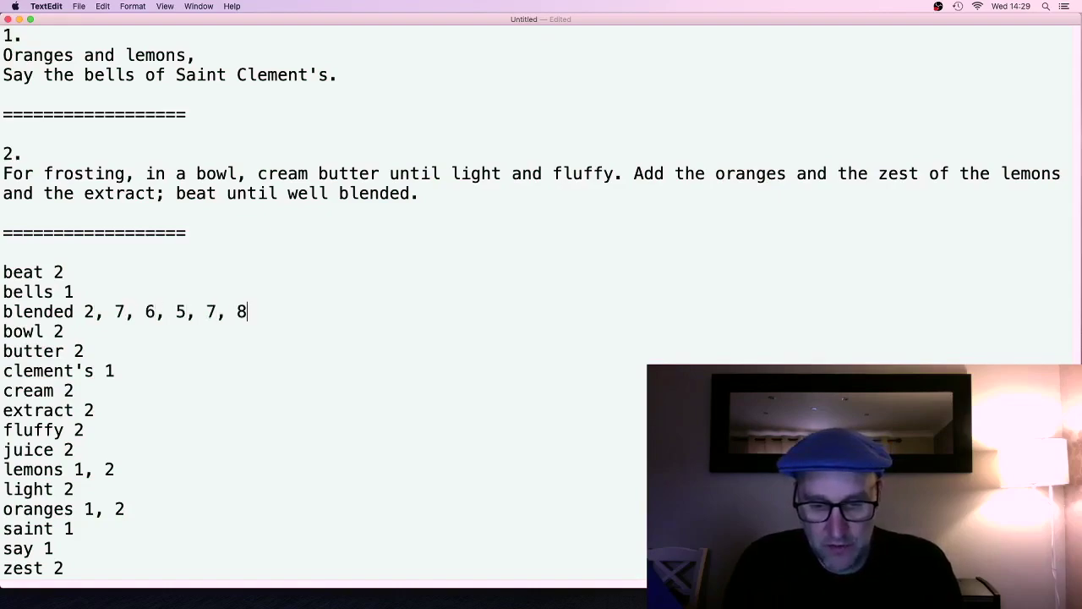
{"action": "type", "text": "9, 4, 5 ,"}
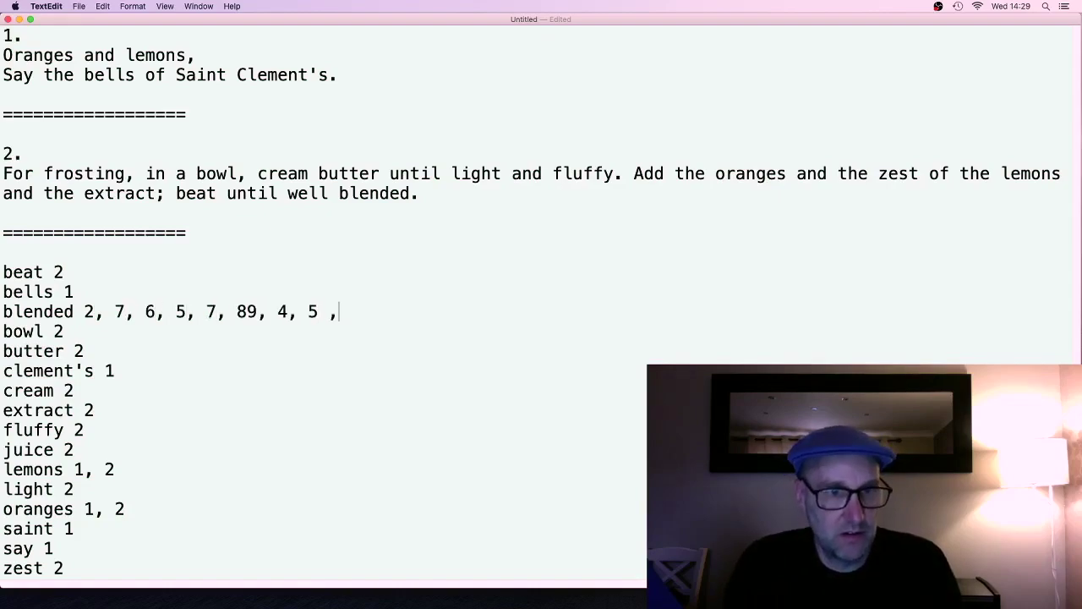
{"action": "type", "text": "100"}
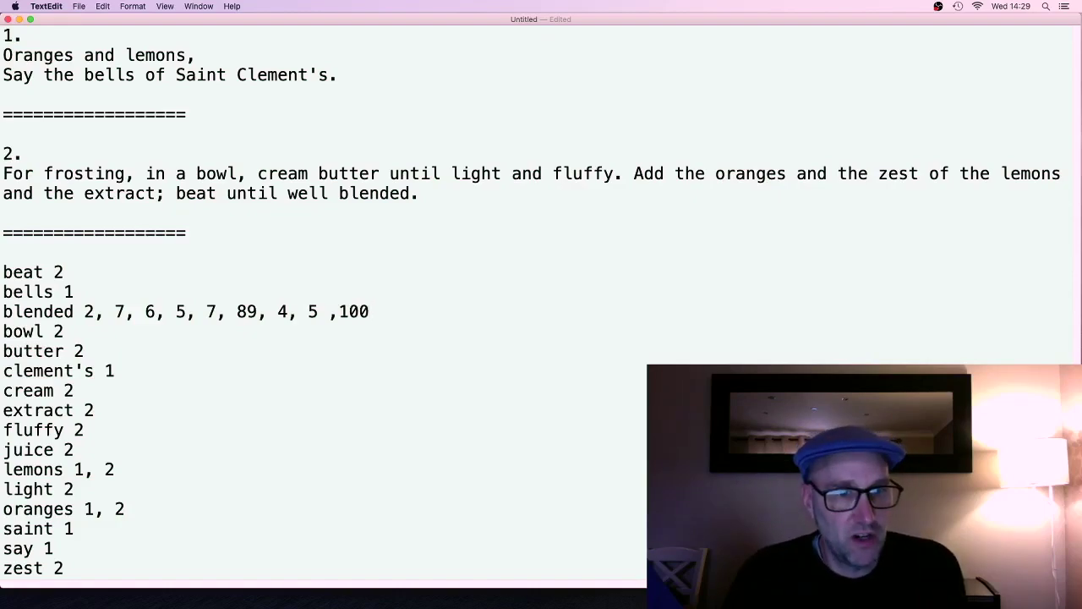
{"action": "left_click", "coordinate": [217, 309]}
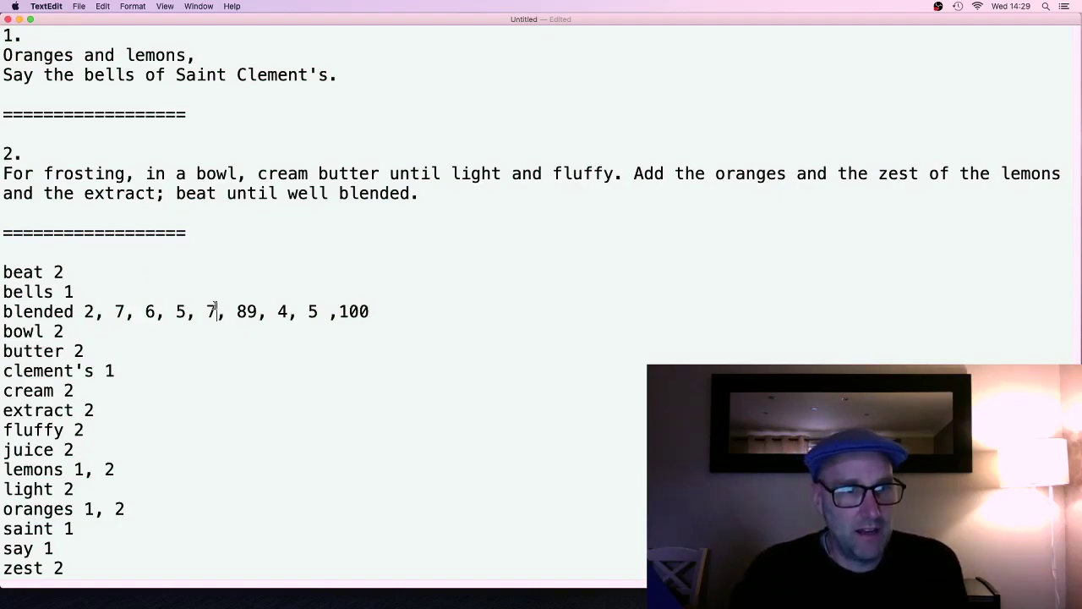
{"action": "key", "text": "BackSpace"}
{"action": "key", "text": "BackSpace"}
{"action": "key", "text": "BackSpace"}
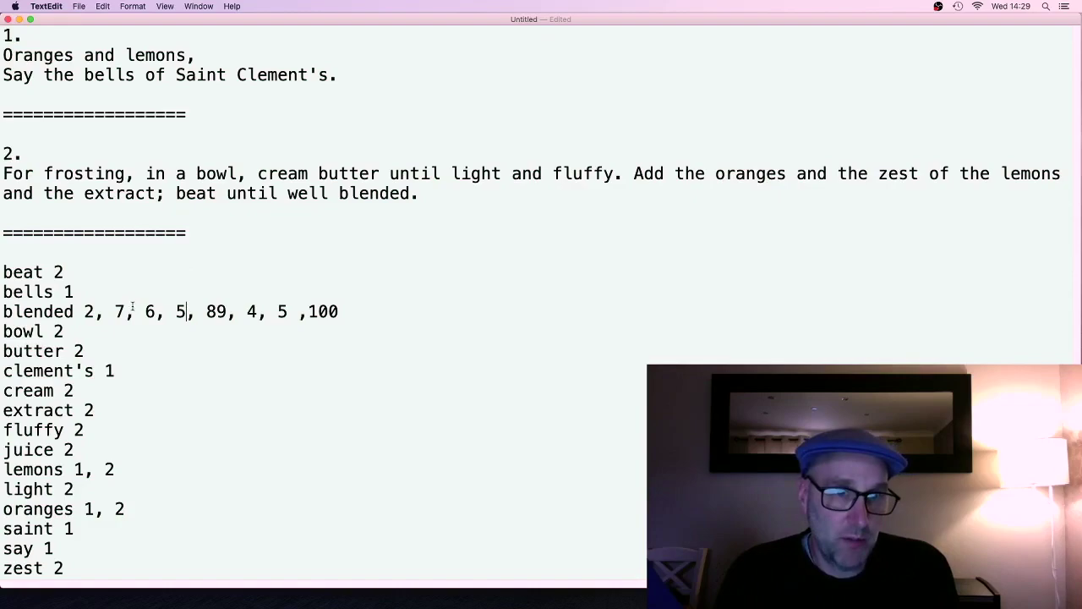
{"action": "left_click_drag", "start_coordinate": [87, 311], "coordinate": [156, 311]}
{"action": "left_click", "coordinate": [84, 311]}
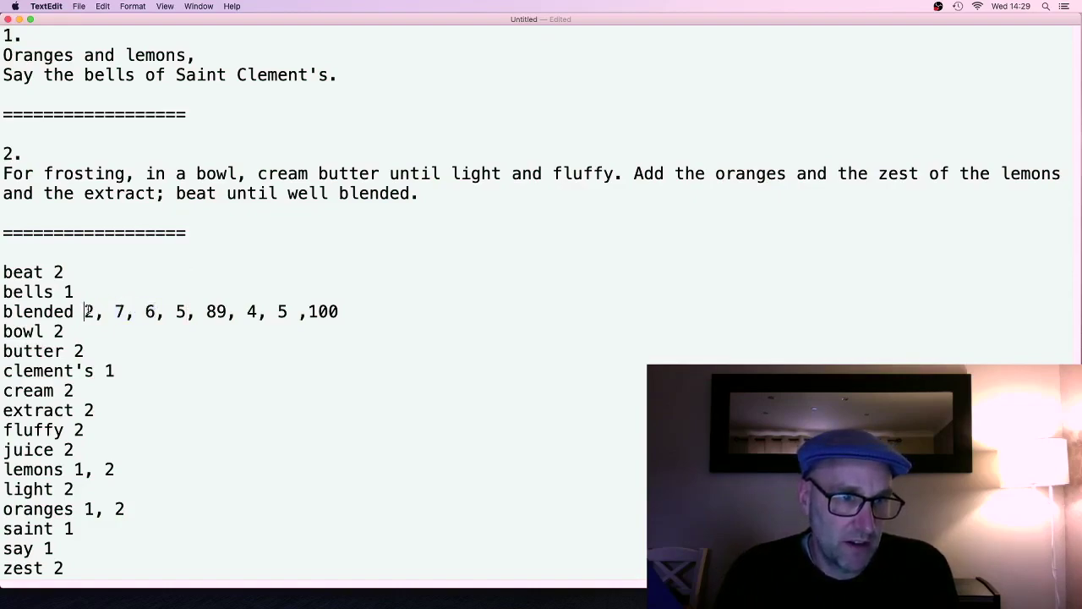
{"action": "double_click", "coordinate": [283, 311]}
{"action": "left_click_drag", "start_coordinate": [282, 311], "coordinate": [338, 311]}
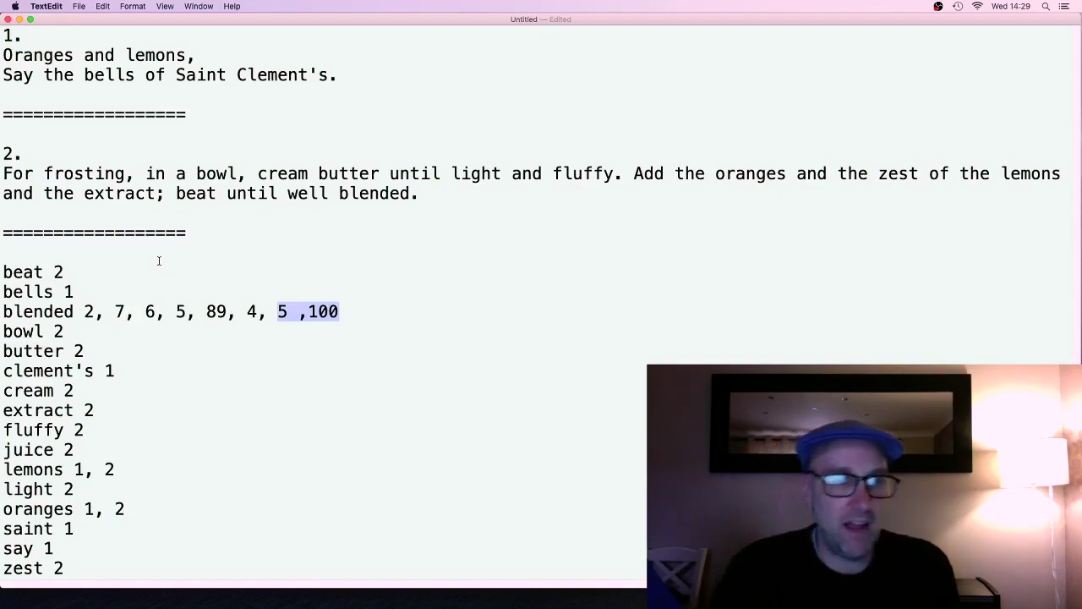
{"action": "left_click_drag", "start_coordinate": [94, 311], "coordinate": [333, 306]}
{"action": "key", "text": "BackSpace"}
- Delete the leftover 0 so the entry reads 'blended 2', then highlight 'beat' in page 2's text
{"action": "key", "text": "Right"}
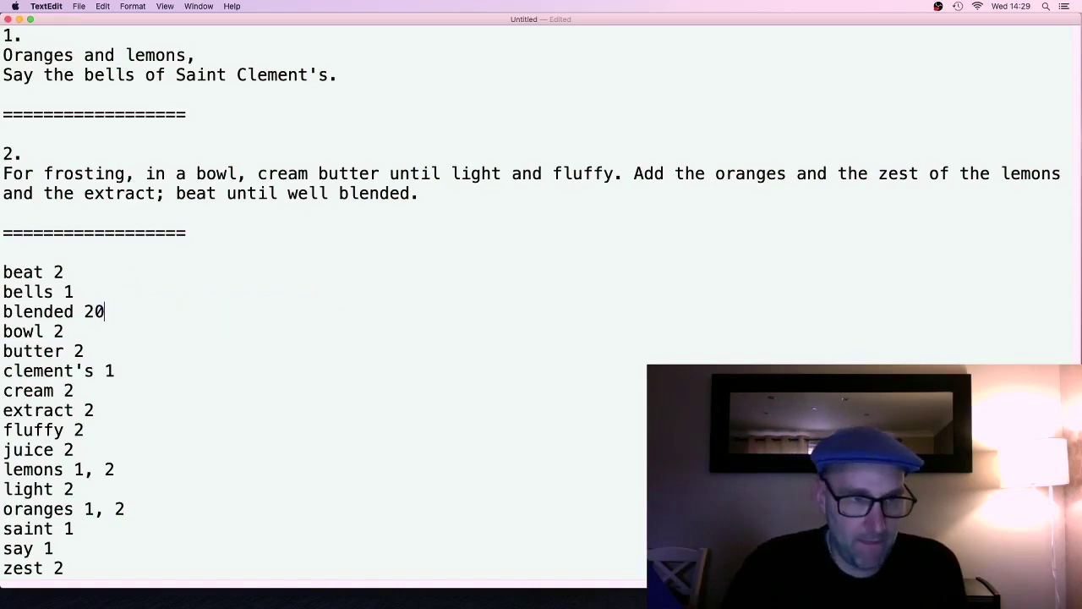
{"action": "key", "text": "BackSpace"}
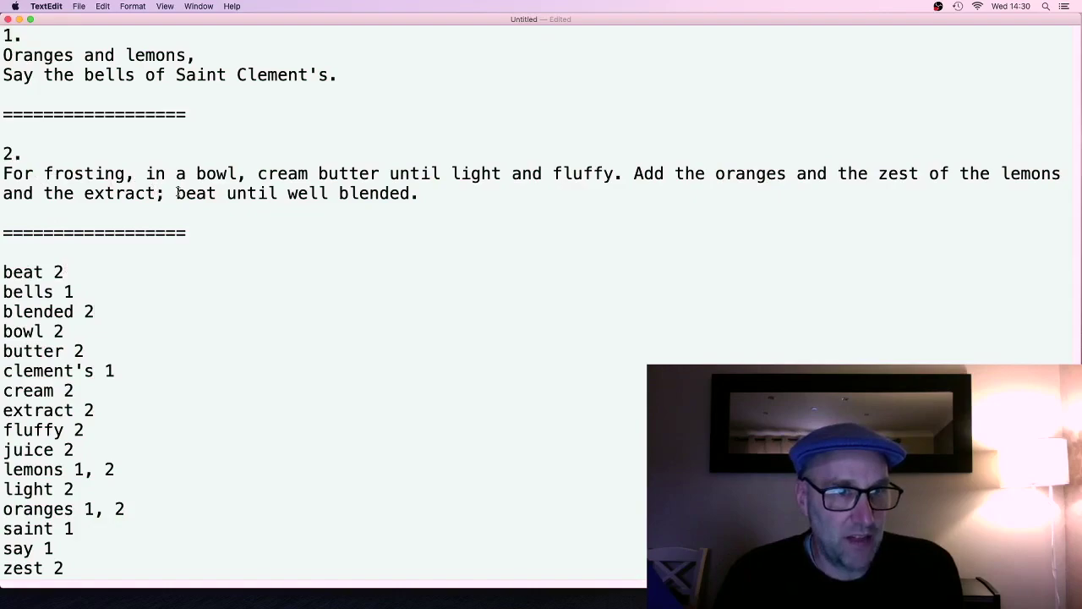
{"action": "left_click_drag", "start_coordinate": [176, 193], "coordinate": [214, 193]}
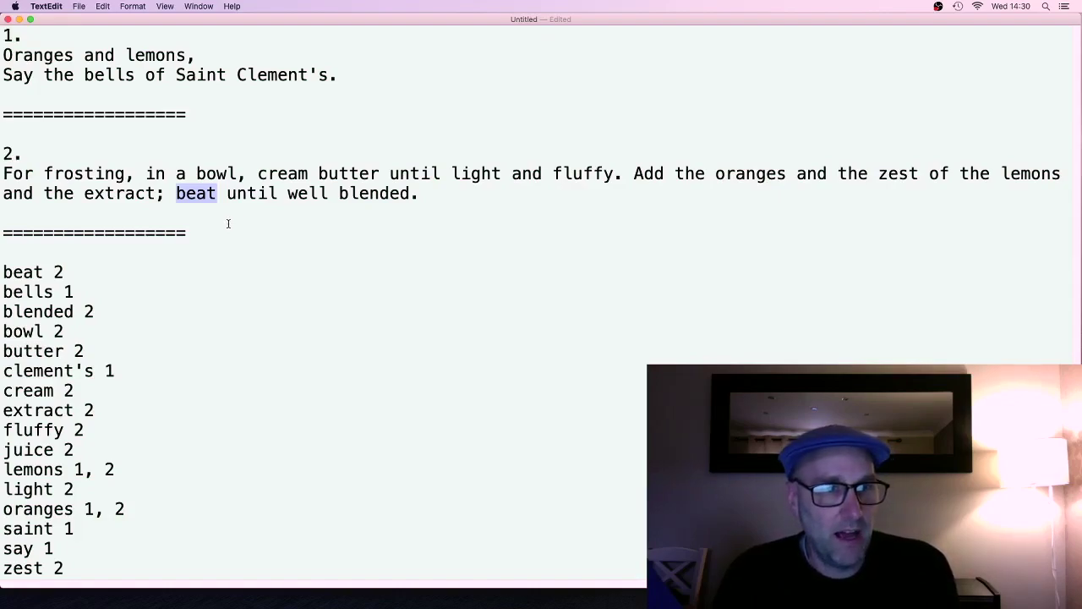
- Deselect the highlighted word beat in page 2's paragraph
{"action": "left_click", "coordinate": [226, 194]}
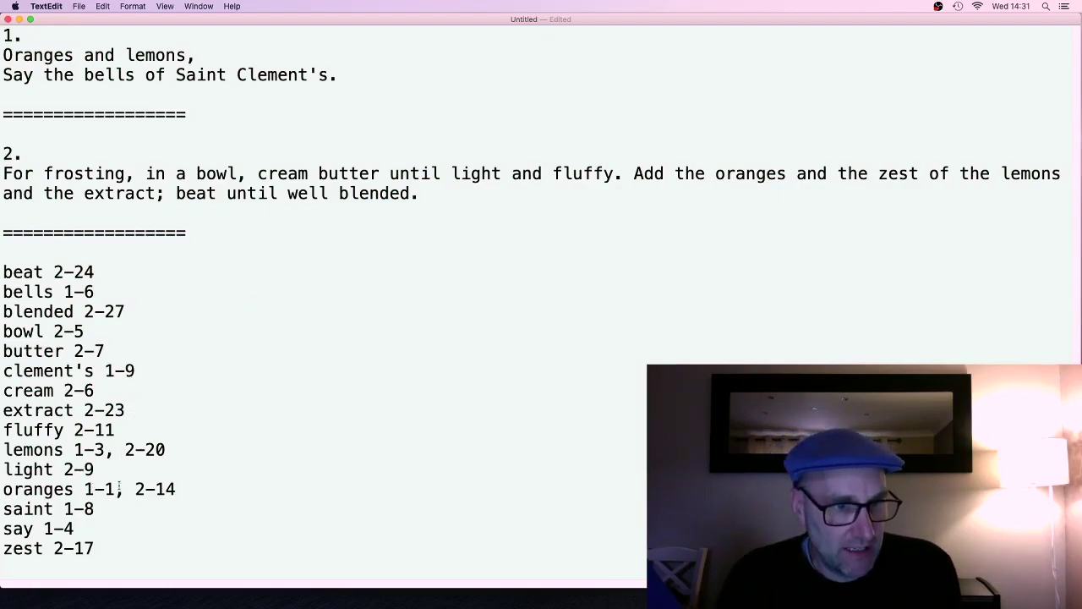
{"action": "left_click_drag", "start_coordinate": [156, 487], "coordinate": [204, 485]}
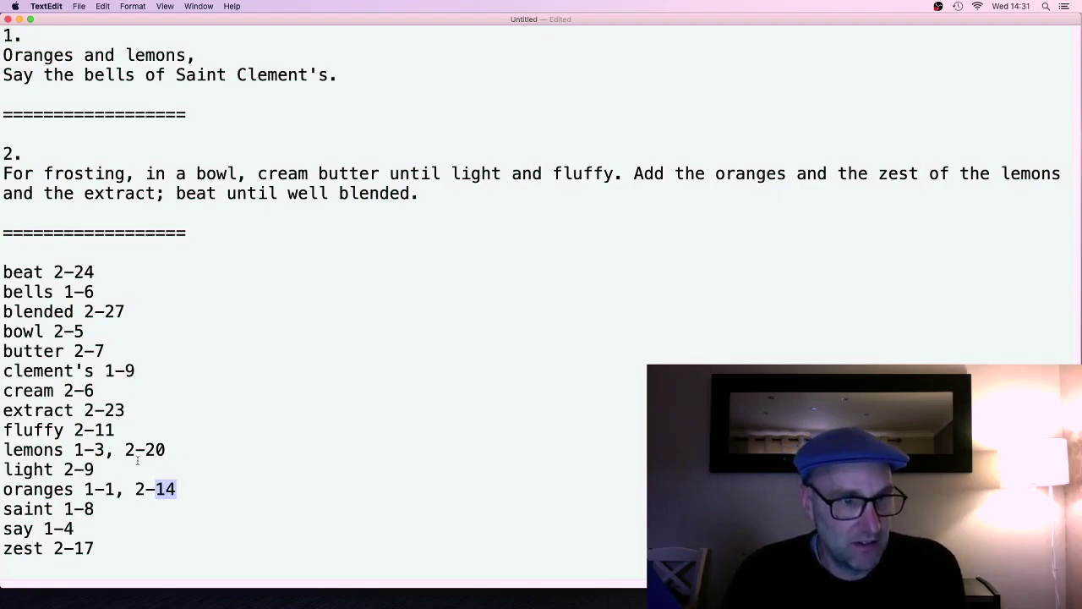
{"action": "left_click_drag", "start_coordinate": [145, 449], "coordinate": [166, 449]}
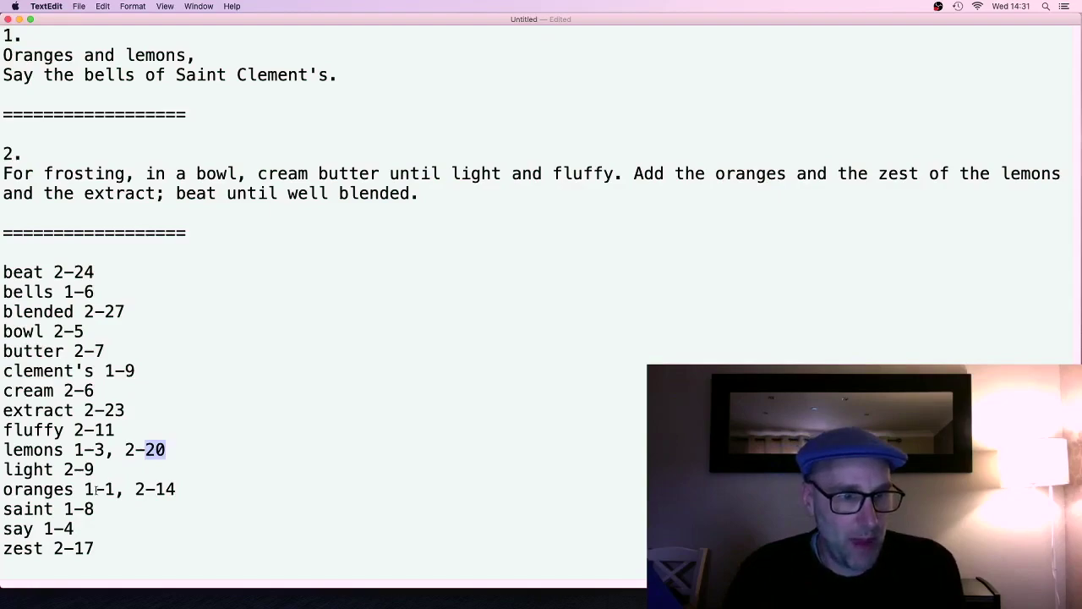
{"action": "left_click_drag", "start_coordinate": [107, 489], "coordinate": [116, 490]}
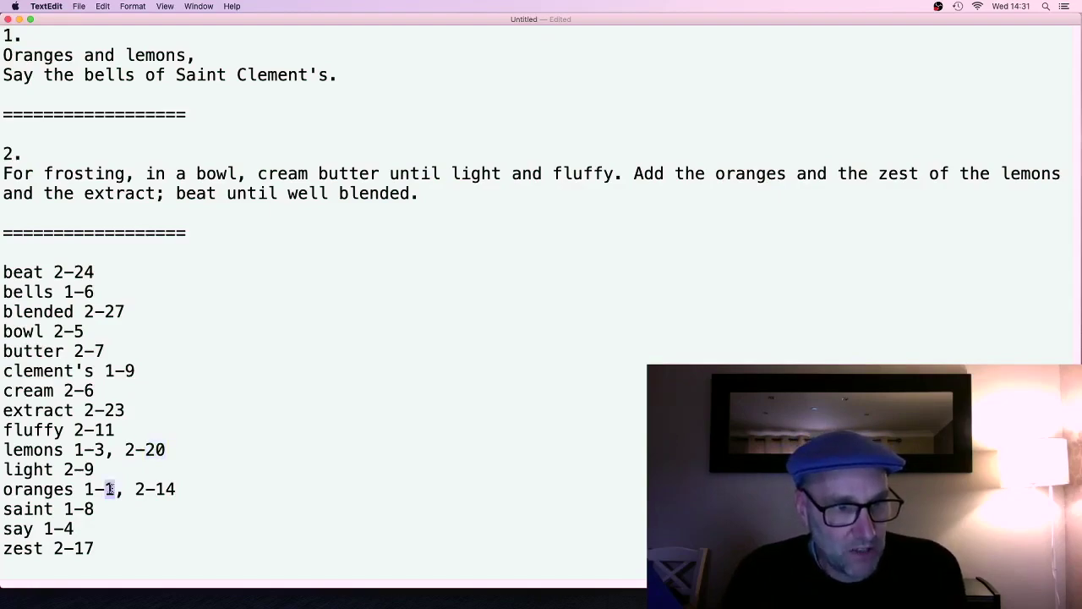
{"action": "left_click_drag", "start_coordinate": [93, 450], "coordinate": [104, 450]}
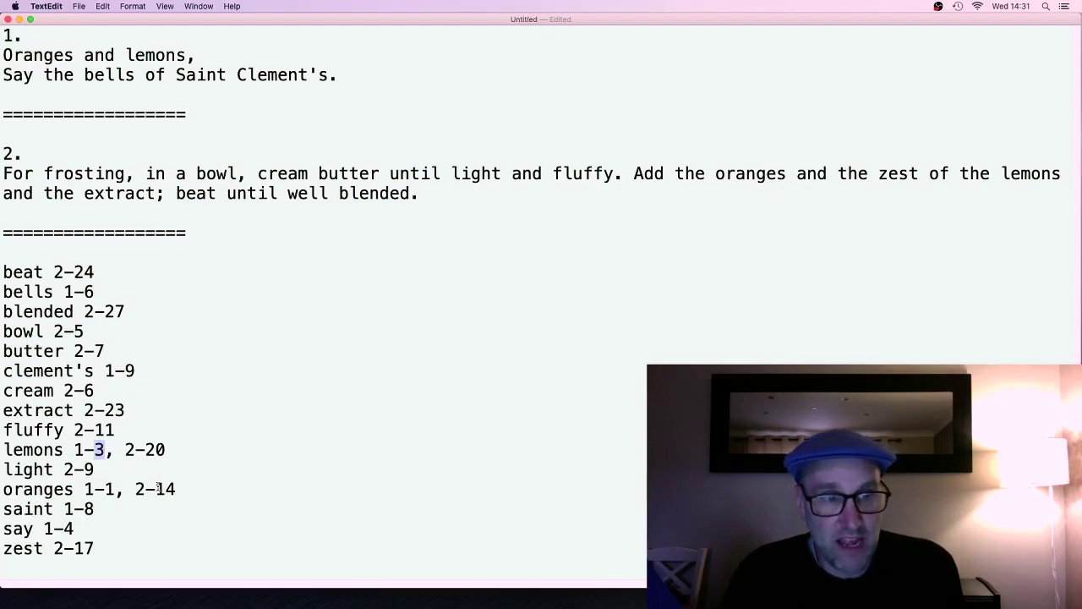